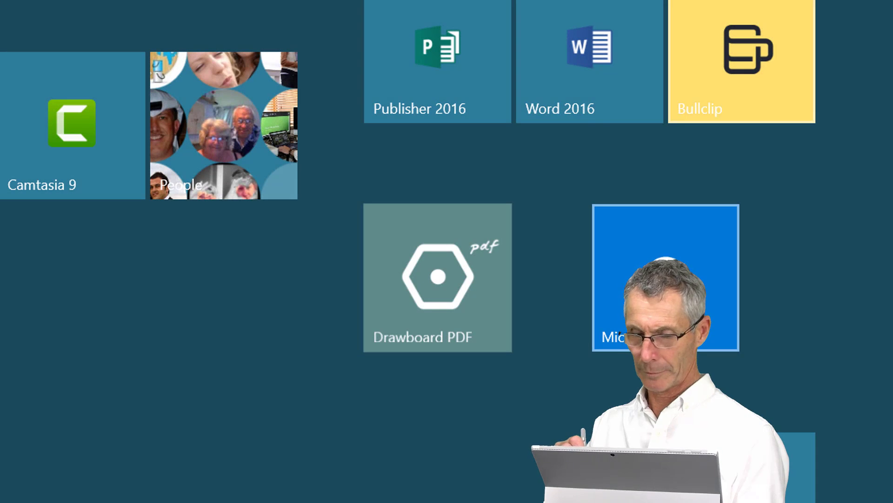
Switch to Drawboard PDF and view the Downloads and Email attachments folders while opening a file.
left_click(438, 277)
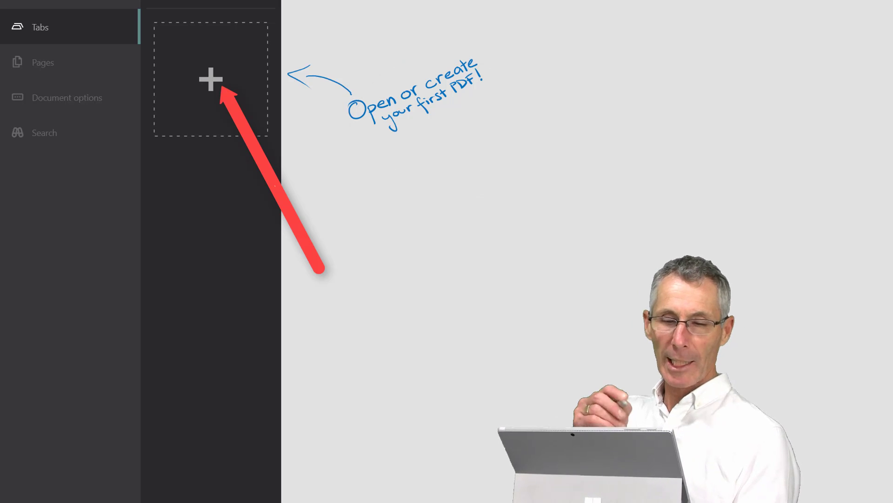
left_click(211, 80)
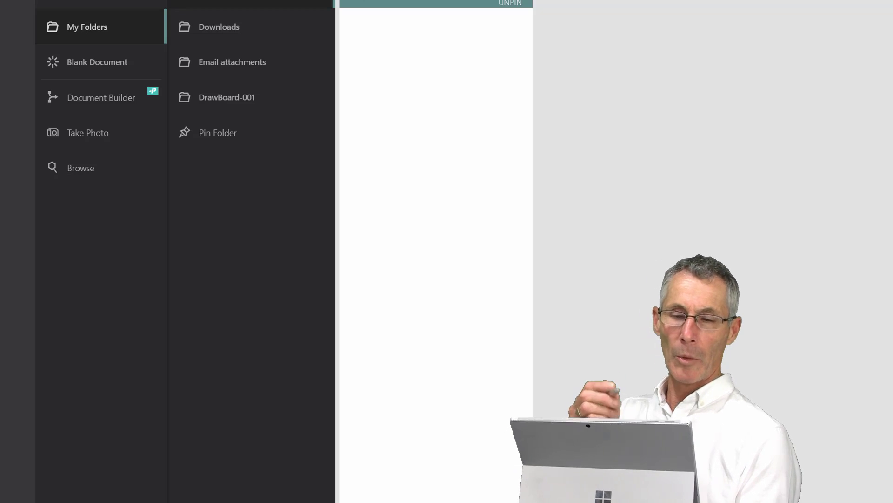
left_click(220, 27)
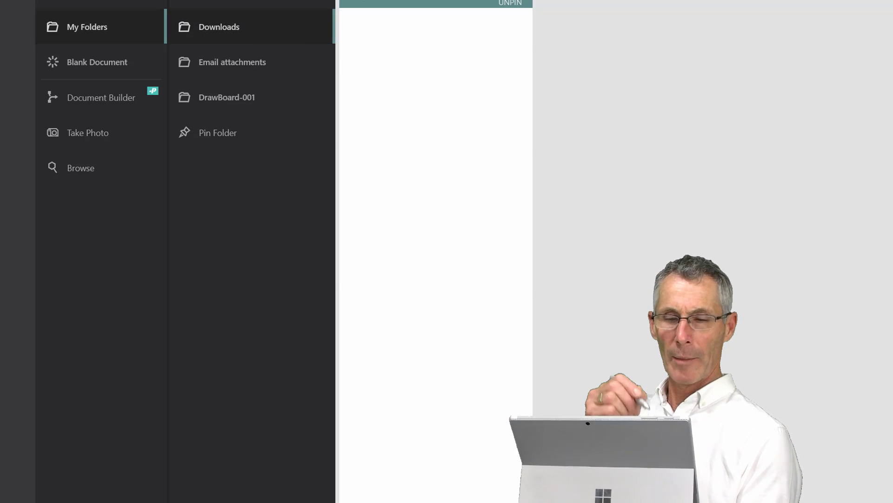
left_click(232, 63)
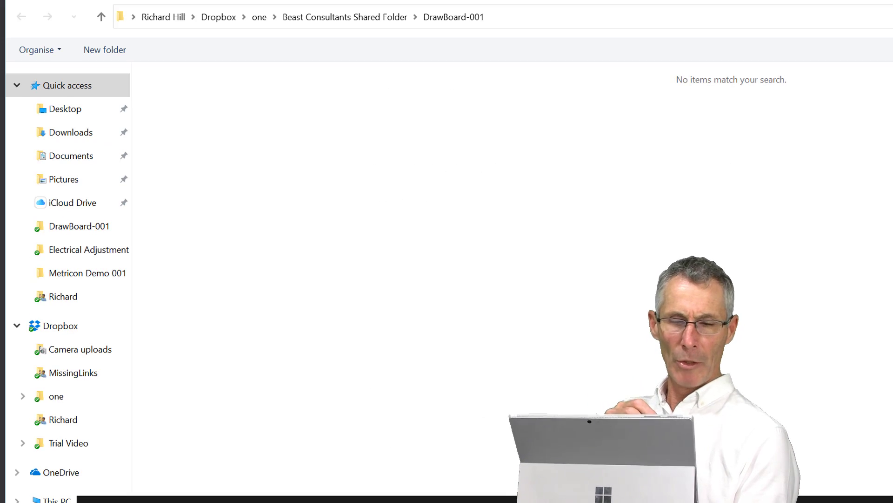
Pin the Metricon Demo 001 folder to the list of personal folders.
left_click(98, 224)
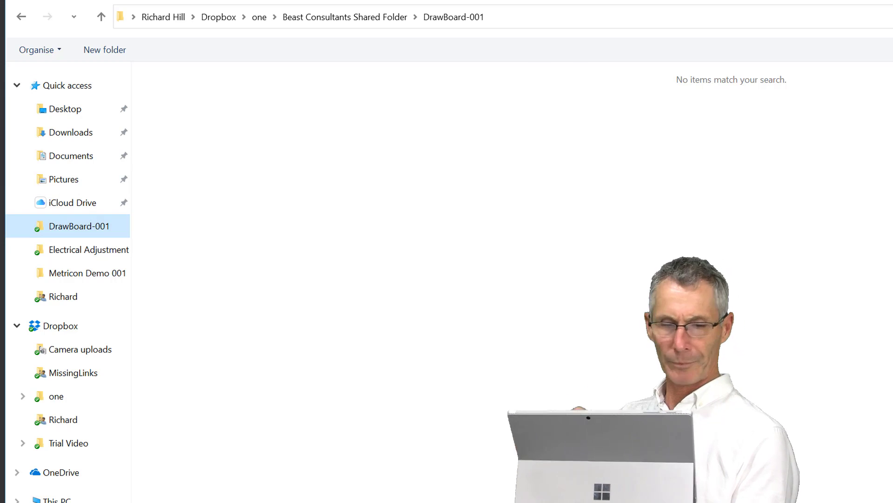
left_click(125, 277)
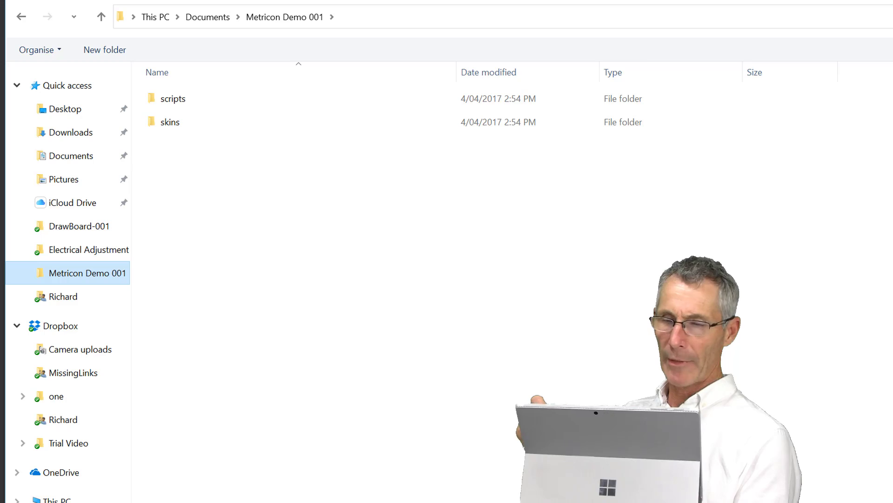
key("Return")
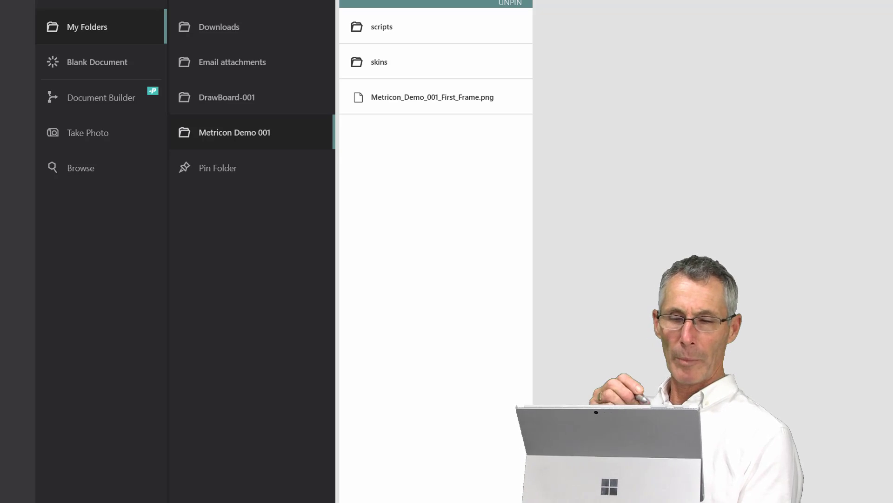
left_click(233, 3)
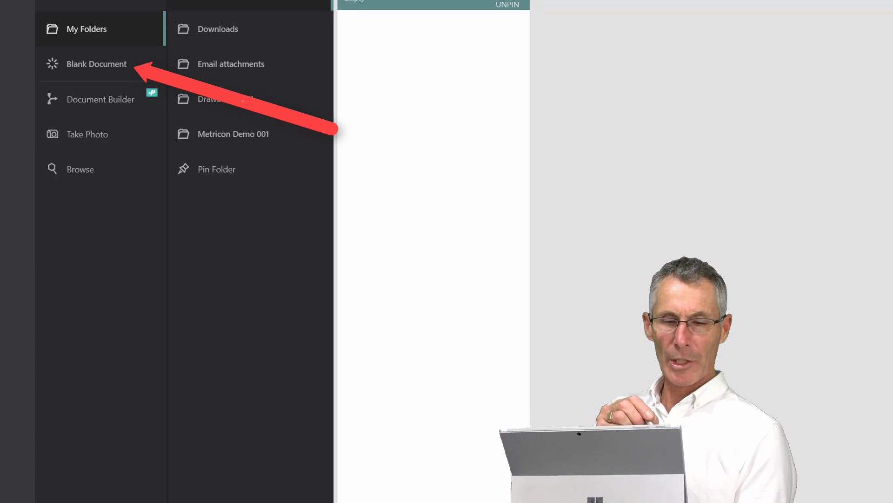
Set up a new blank document with page size A4 - 209.9 x 297 mm and 4 pages.
left_click(96, 64)
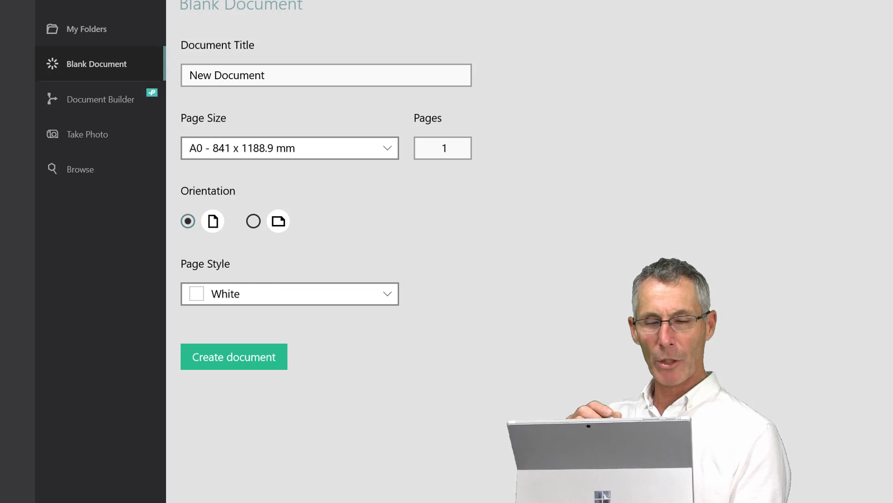
left_click(289, 148)
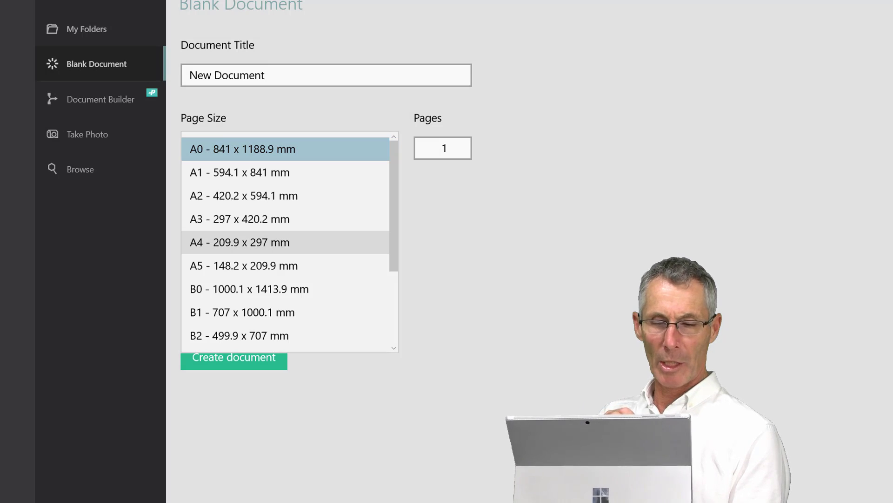
left_click(240, 242)
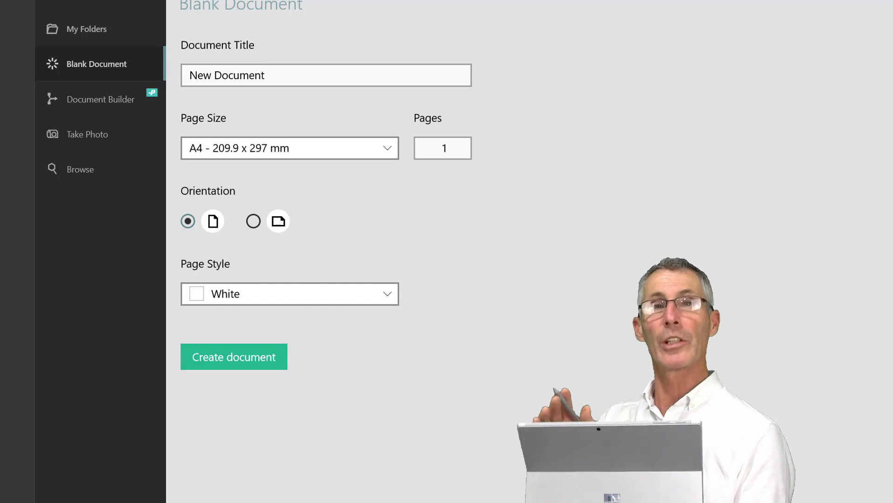
left_click(443, 148)
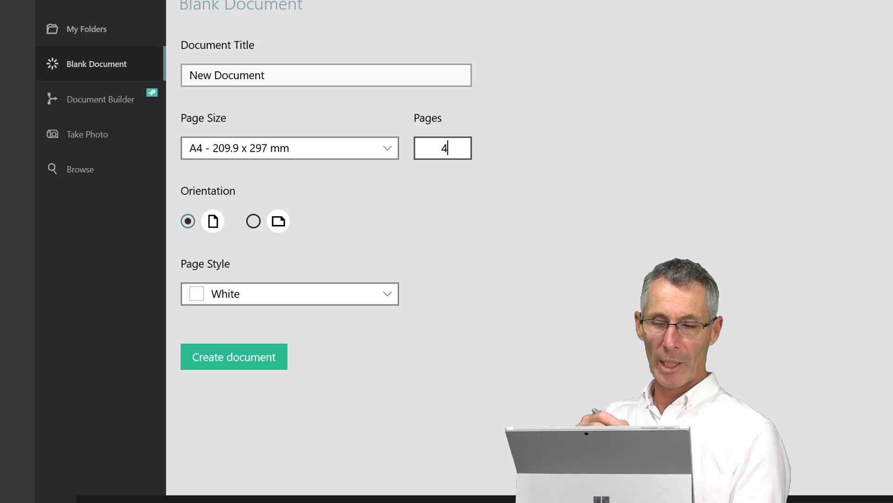
Look through the page styles including Custom Color, keep White and create the document.
left_click(291, 294)
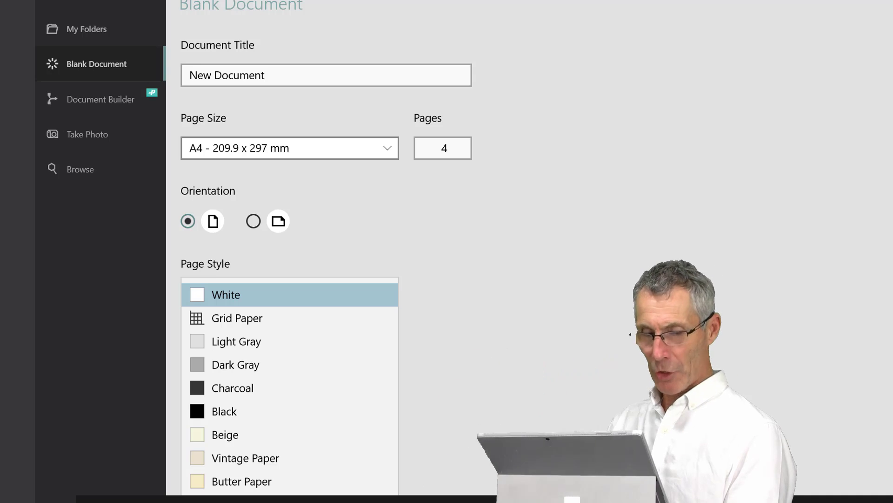
left_click(290, 294)
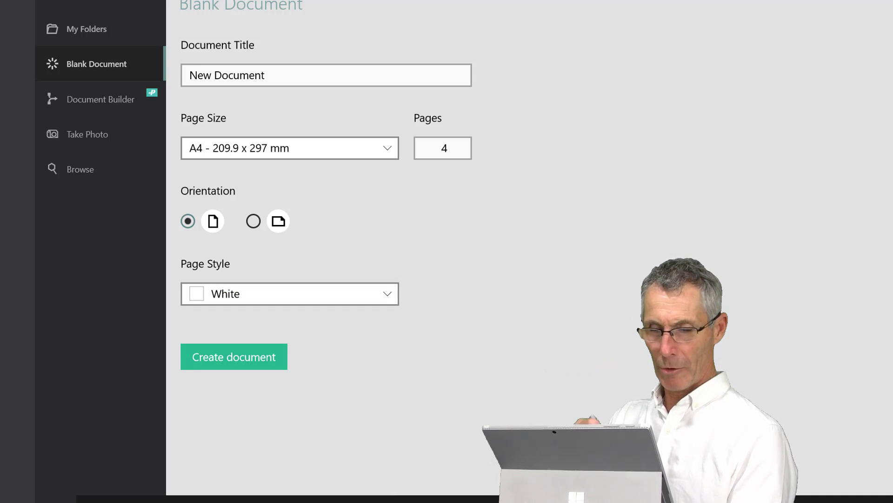
left_click(387, 294)
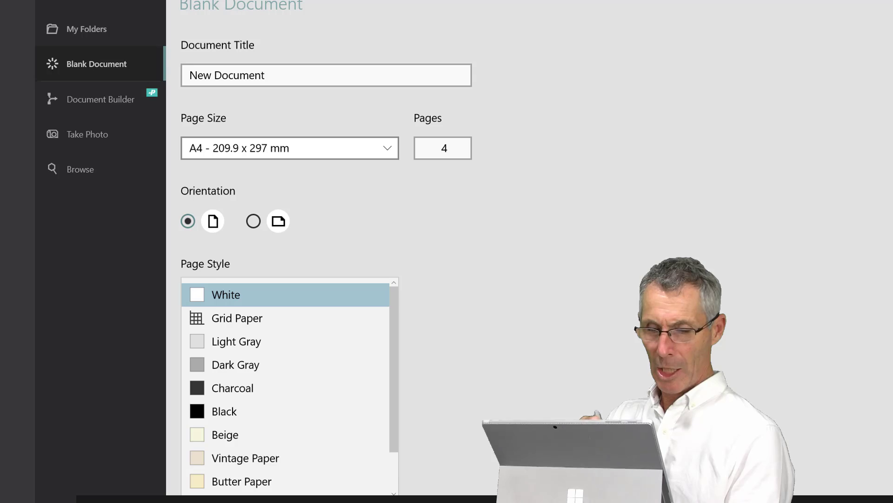
scroll(290, 387, "down", 2)
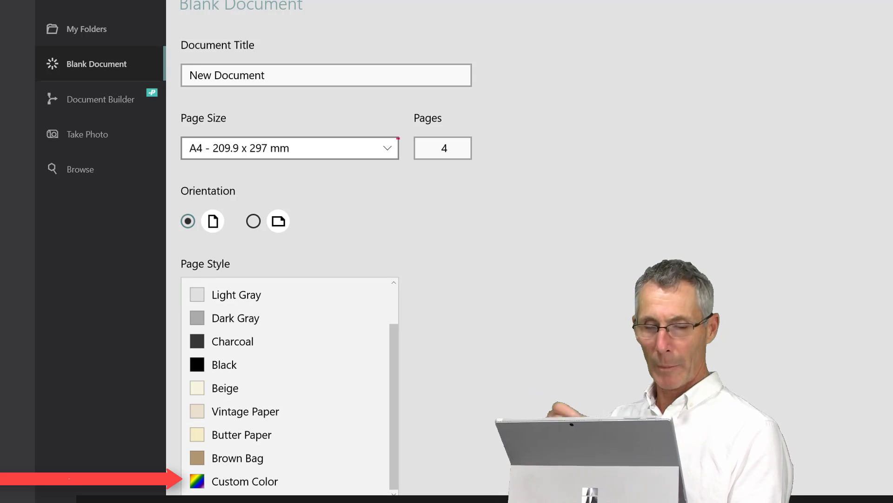
key("Escape")
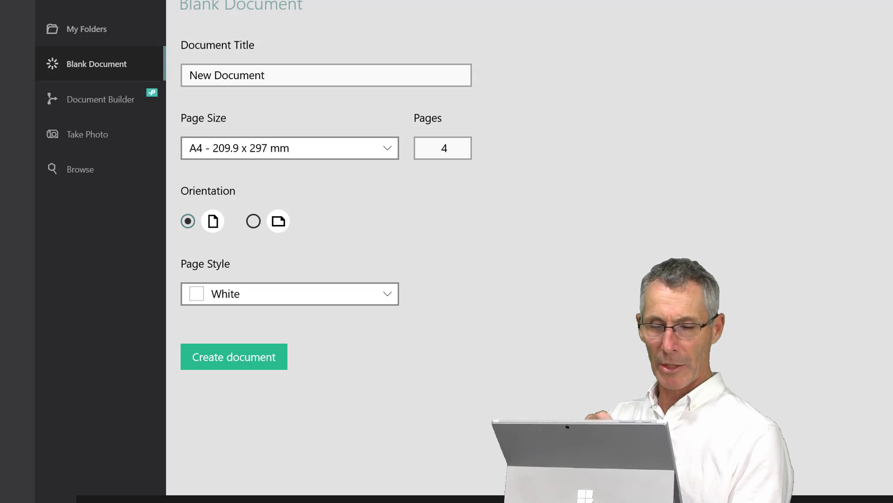
left_click(234, 356)
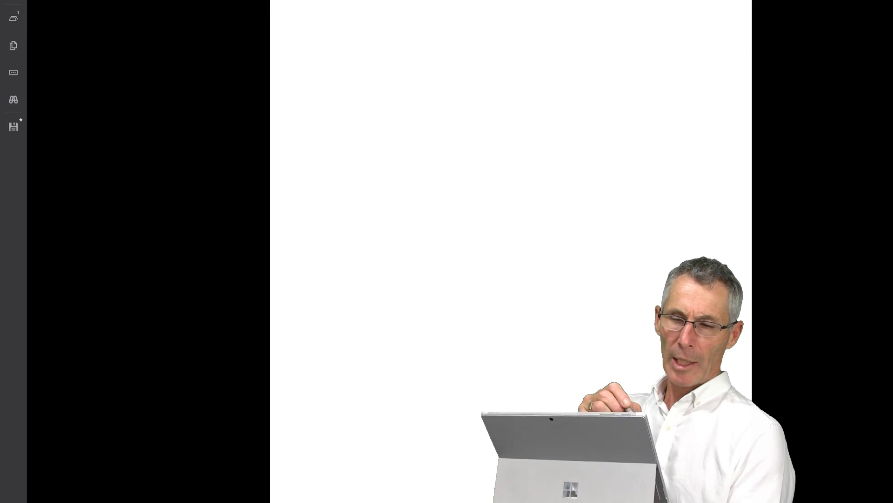
Examine the view and layout settings of the new document, including the list of ruled and graph paper templates.
left_click(13, 18)
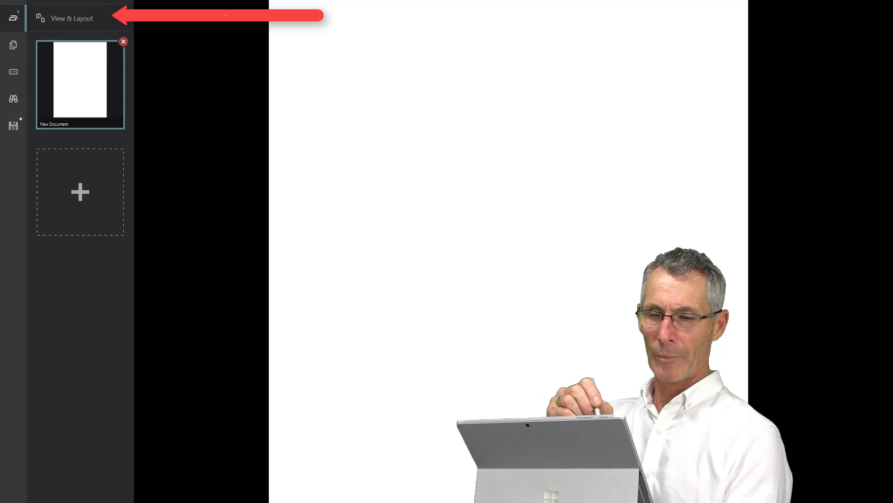
left_click(71, 19)
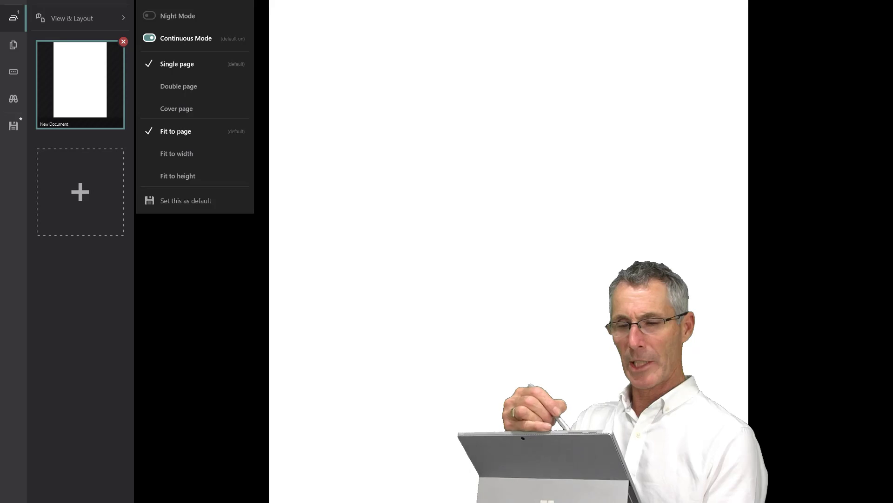
left_click(195, 2)
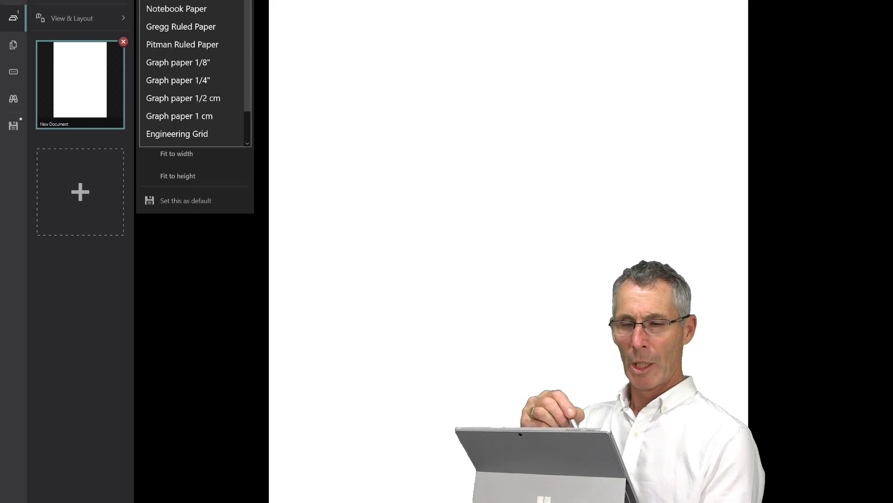
left_click(195, 2)
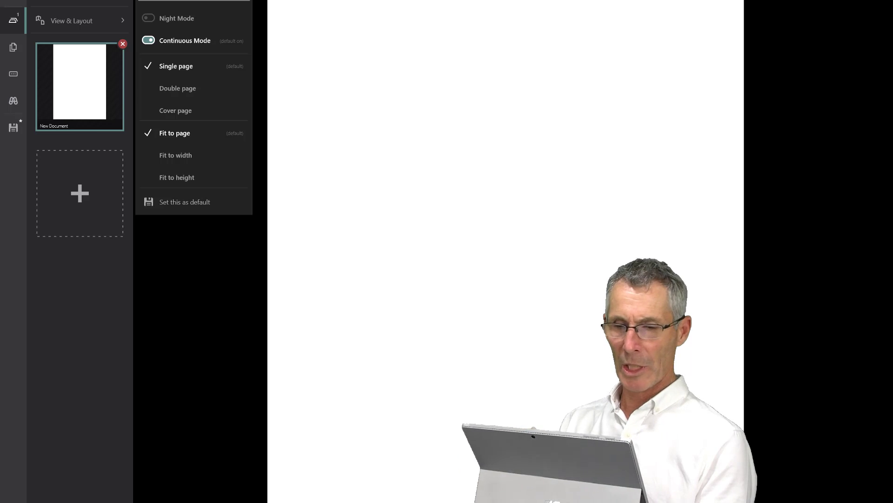
left_click(506, 251)
Handwrite the page numbers 1, 2, 3 and 4 in the upper right corners of the four pages.
scroll(506, 251, "down", 5)
scroll(505, 251, "down", 5)
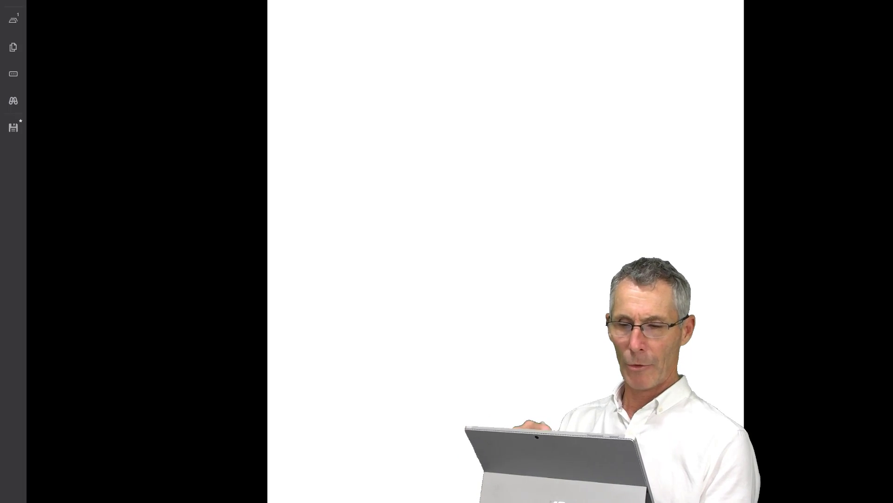
scroll(506, 251, "up", 10)
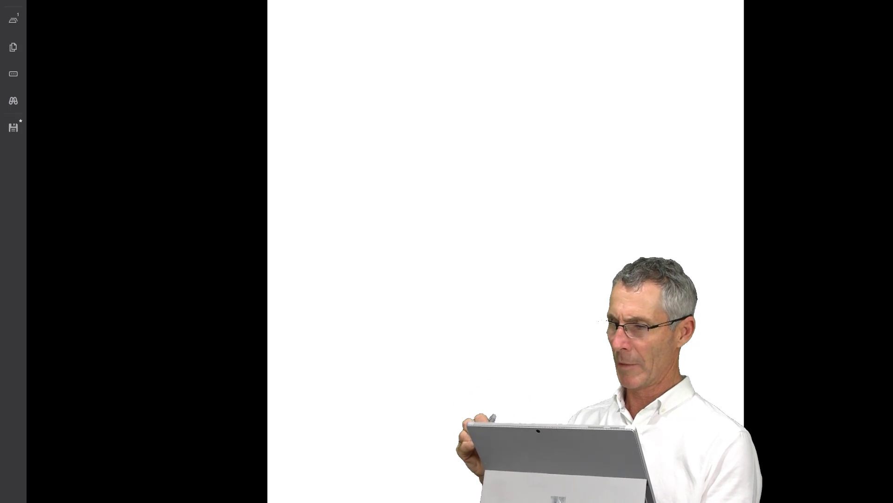
left_click_drag(718, 0, 721, 34)
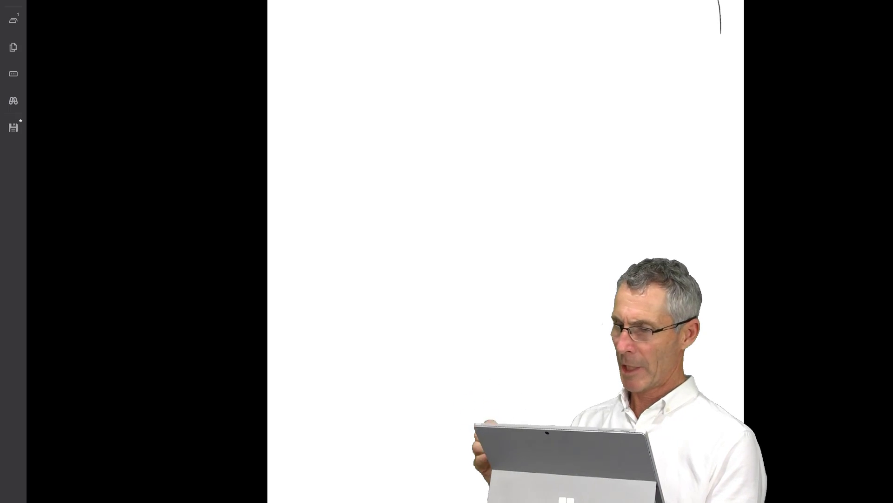
scroll(598, 322, "down", 10)
left_click_drag(691, 200, 721, 238)
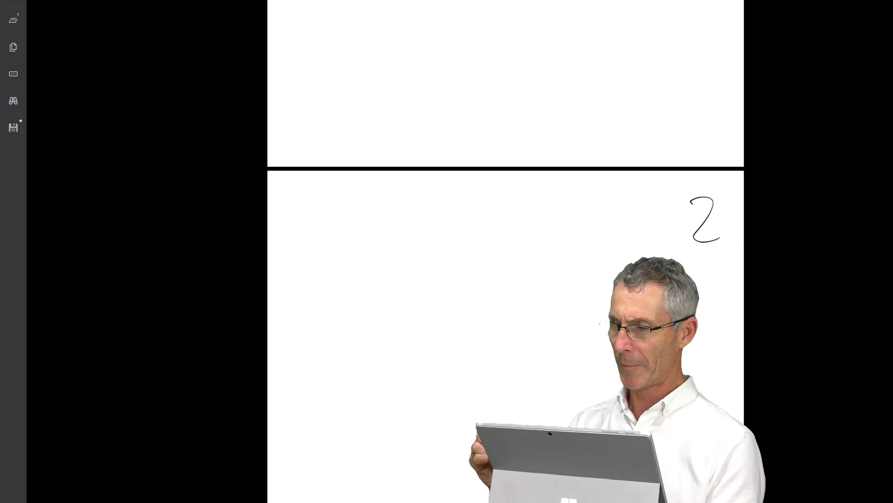
scroll(599, 322, "down", 10)
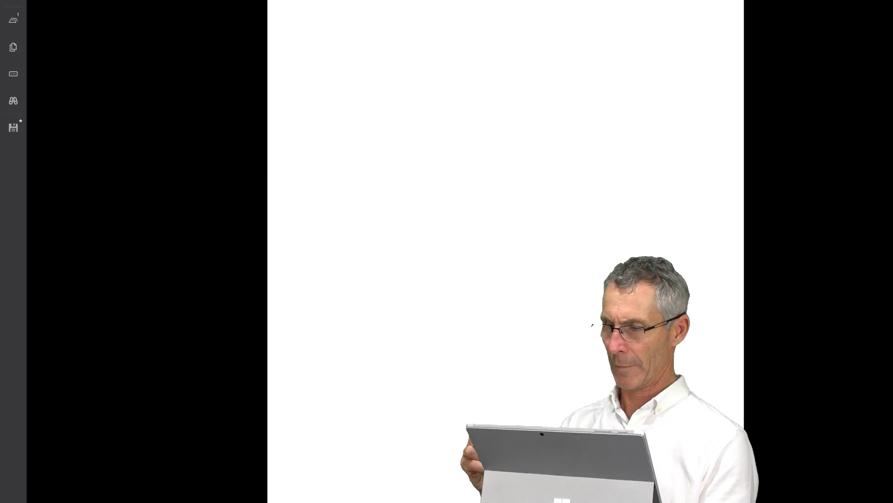
scroll(602, 327, "up", 8)
scroll(506, 205, "down", 15)
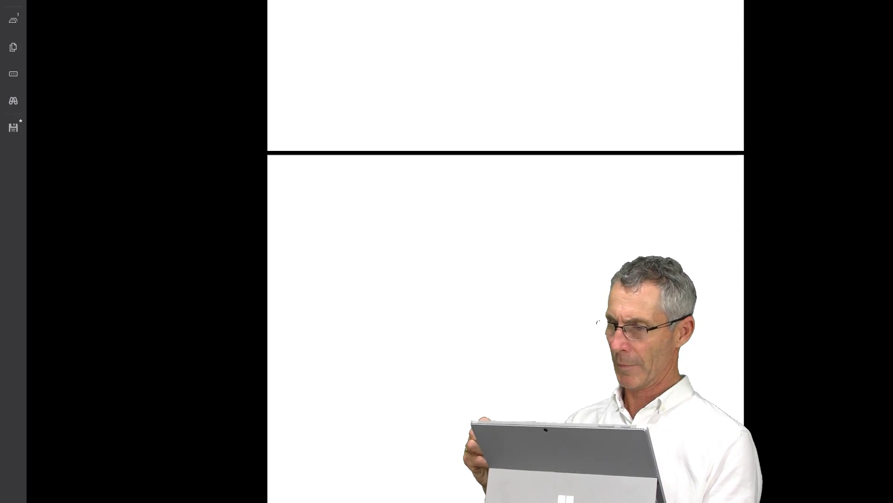
left_click_drag(704, 175, 717, 203)
left_click_drag(728, 176, 721, 229)
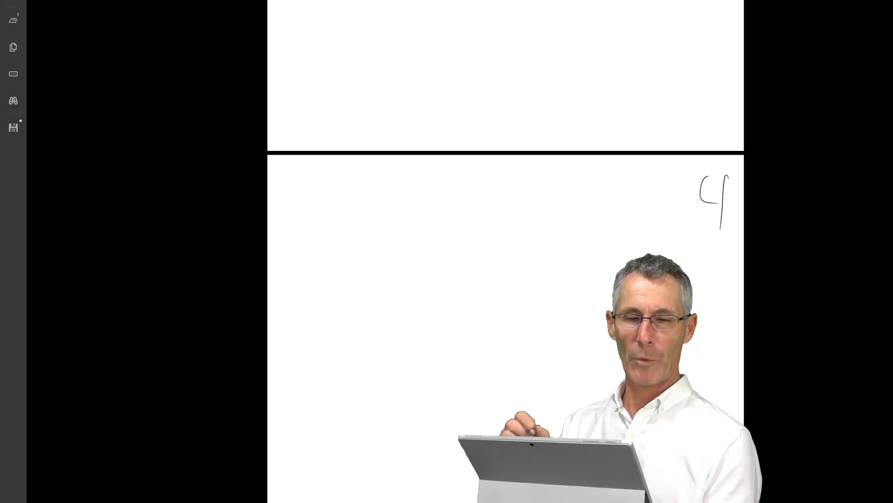
Change the document layout to Double page and check how the four numbered pages are arranged.
left_click(13, 21)
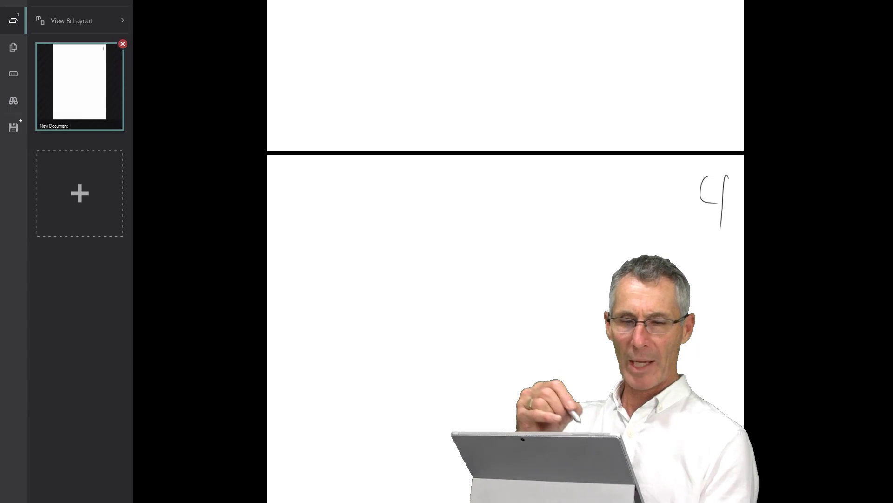
left_click(72, 21)
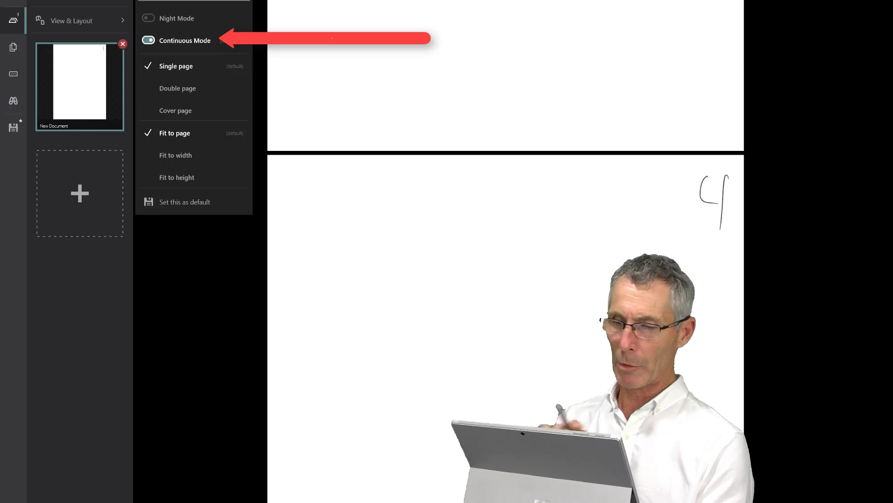
left_click(178, 89)
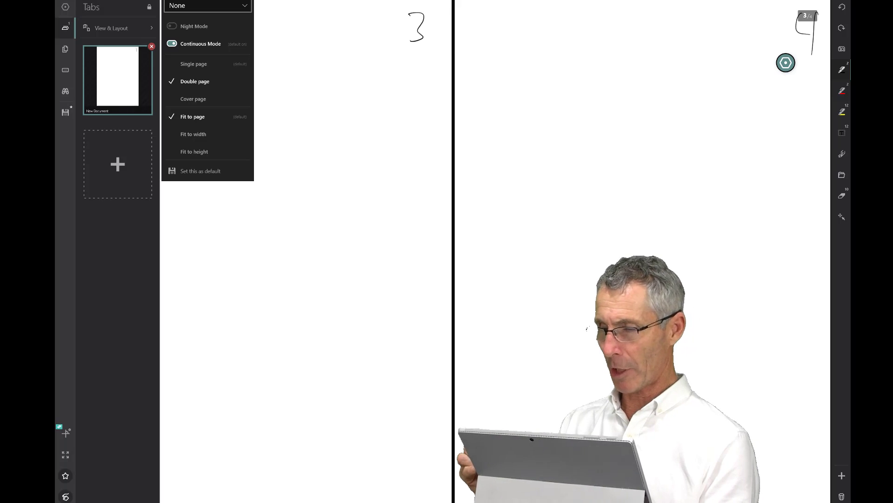
left_click(557, 261)
left_click_drag(556, 213, 560, 423)
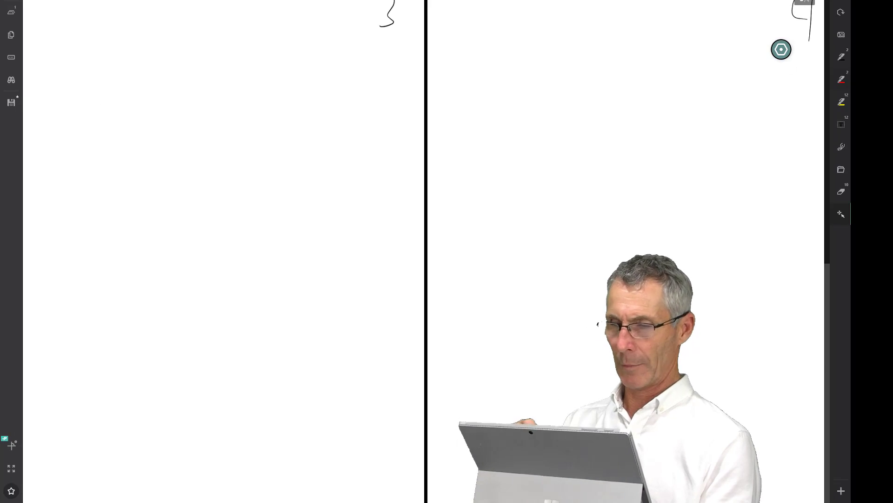
scroll(424, 252, "up", 7)
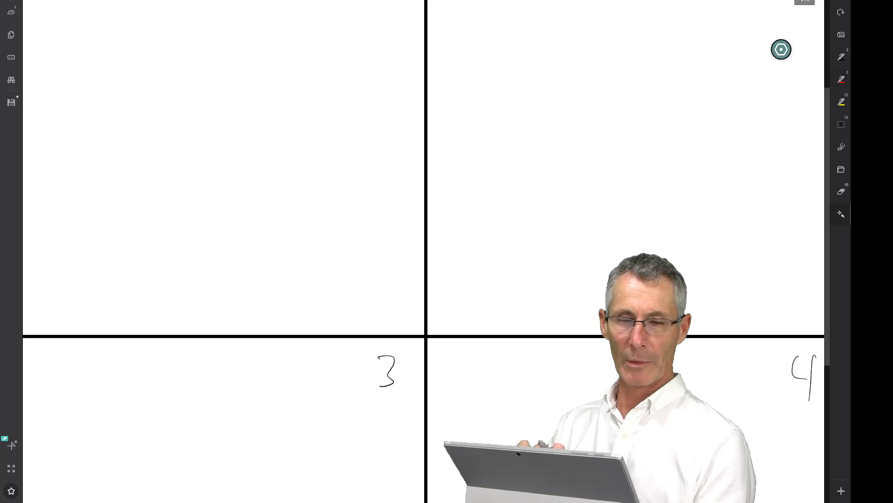
scroll(423, 251, "up", 10)
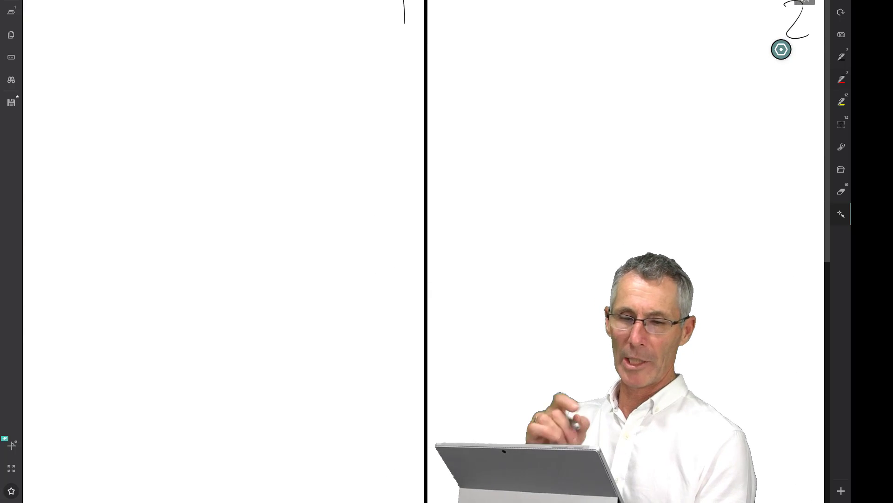
Change the document layout back to Single page and set the zoom to Fit to width.
left_click(11, 13)
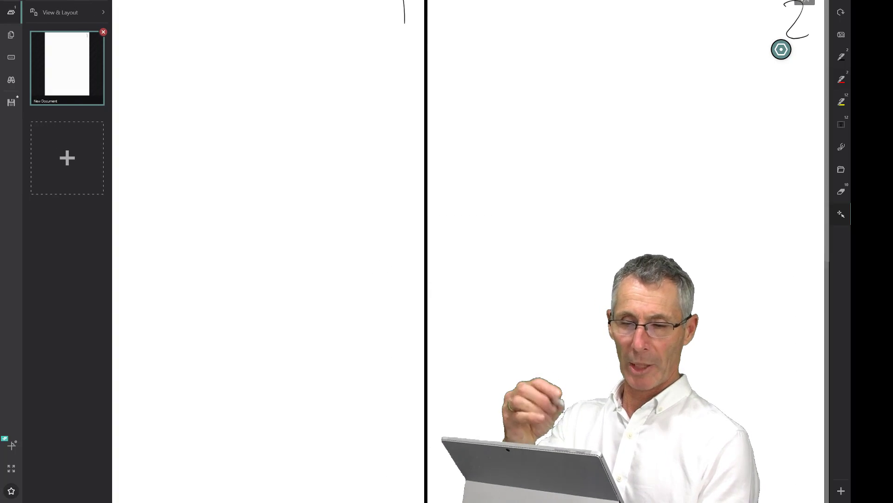
left_click(67, 12)
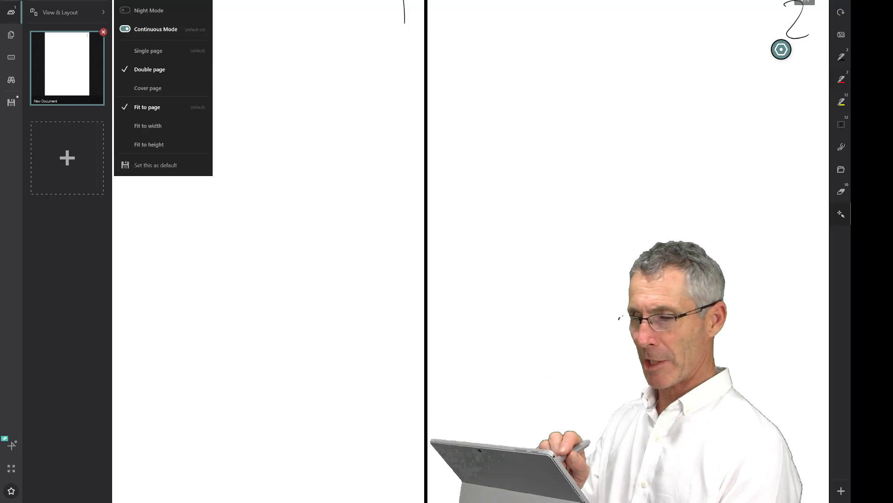
left_click(148, 51)
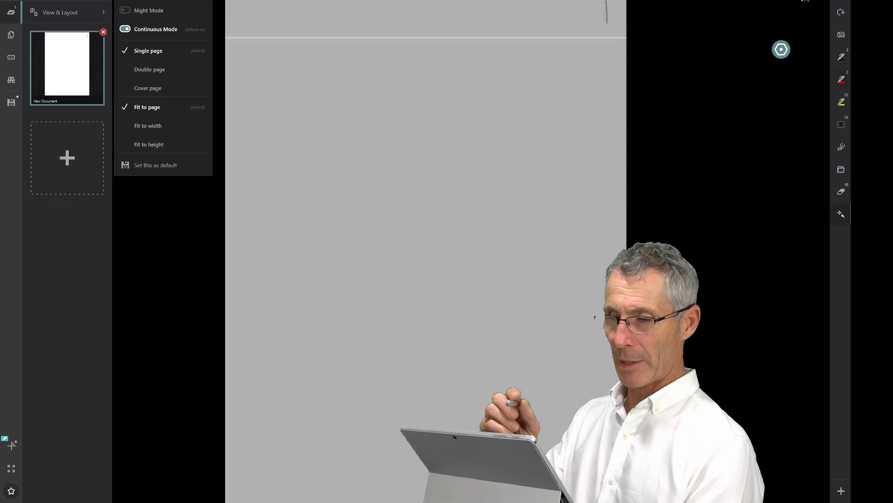
left_click(148, 125)
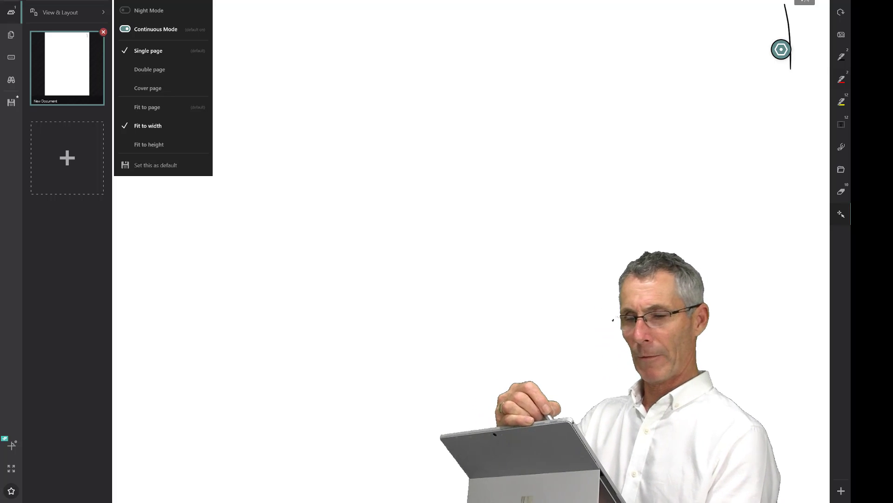
key("Escape")
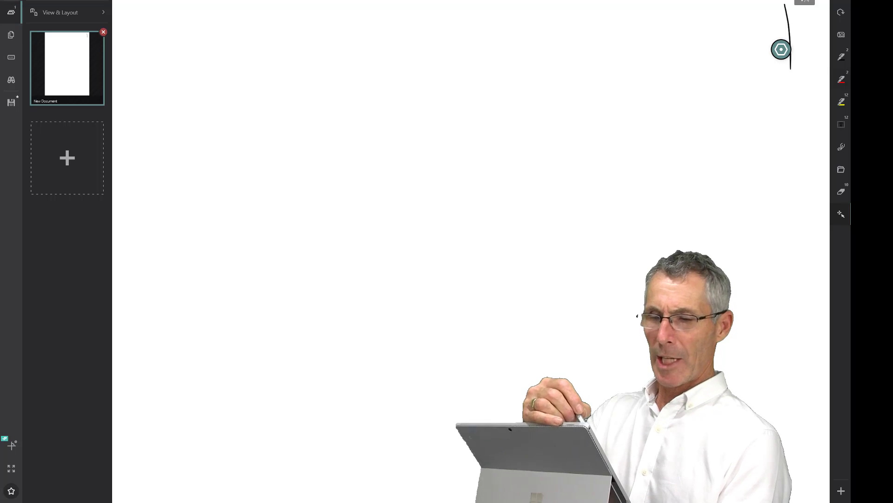
Examine the page thumbnails and the list of page actions available for page 1.
left_click(11, 35)
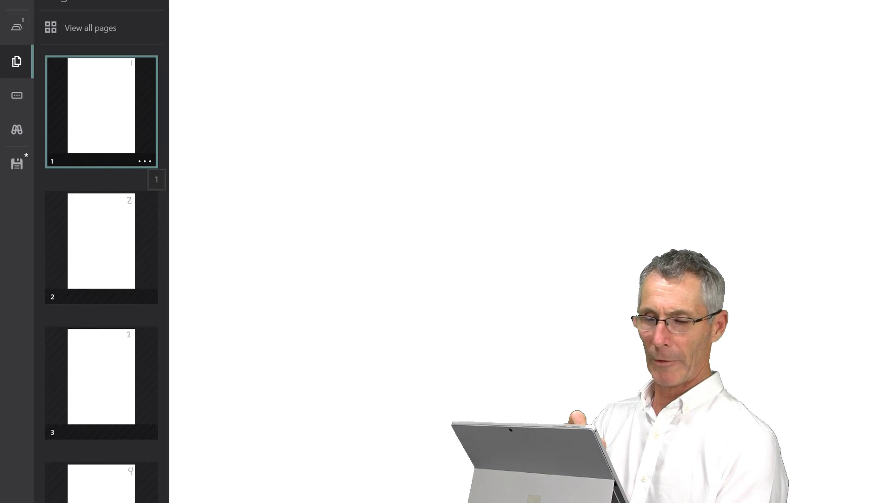
left_click(145, 161)
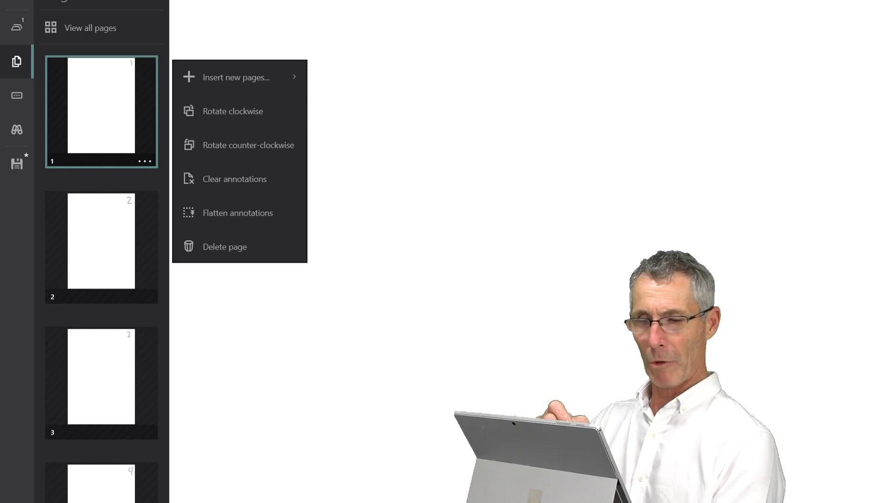
left_click(566, 257)
left_click(17, 61)
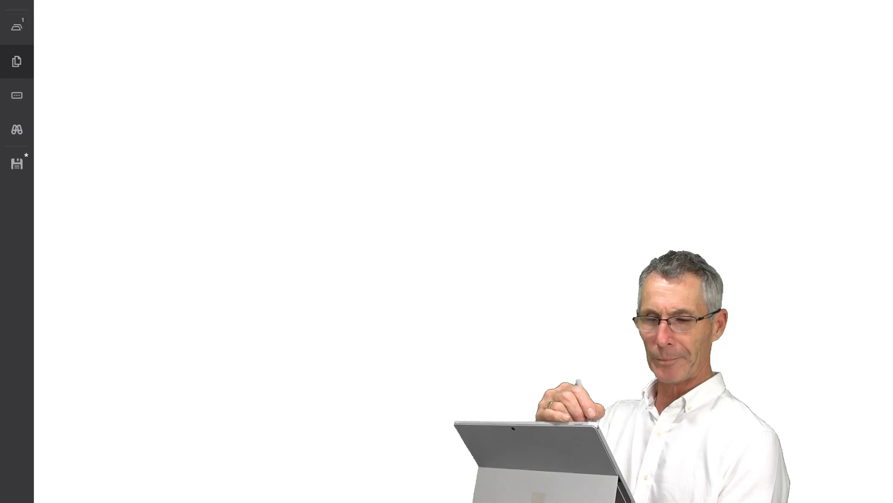
left_click(145, 161)
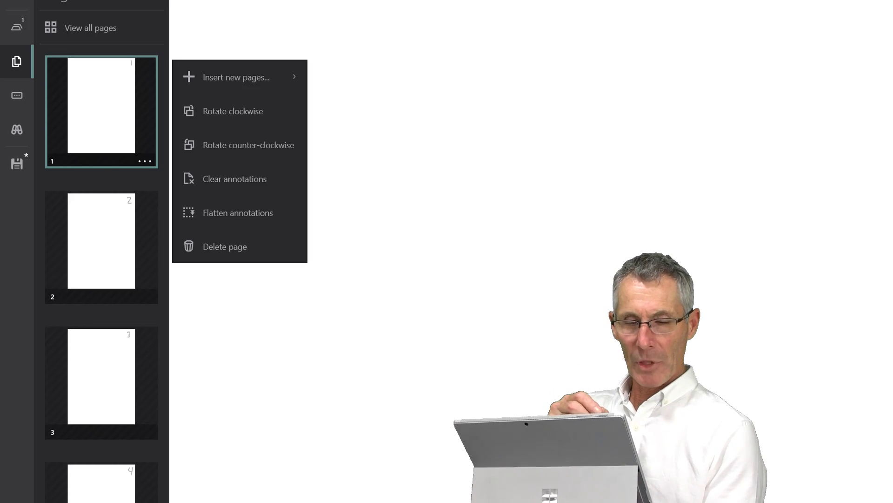
key("Escape")
Jump to page 3, to page 4 and back to page 1 using the page thumbnails.
left_click(102, 382)
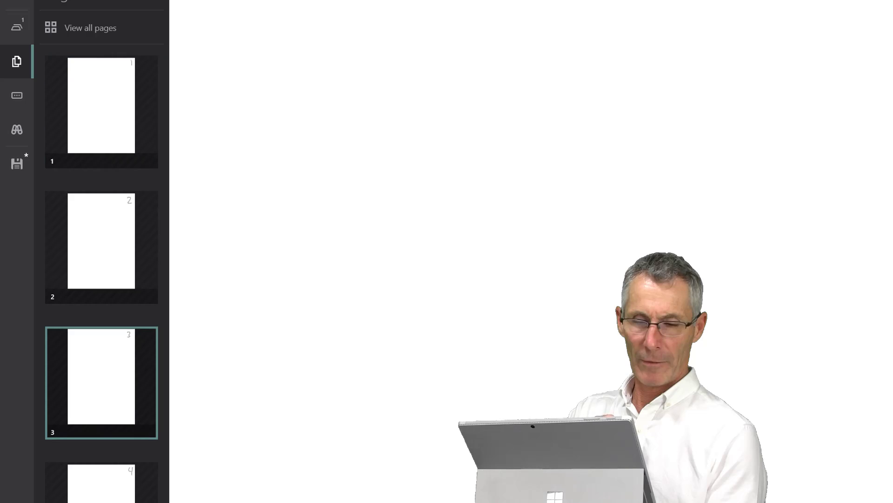
left_click(102, 483)
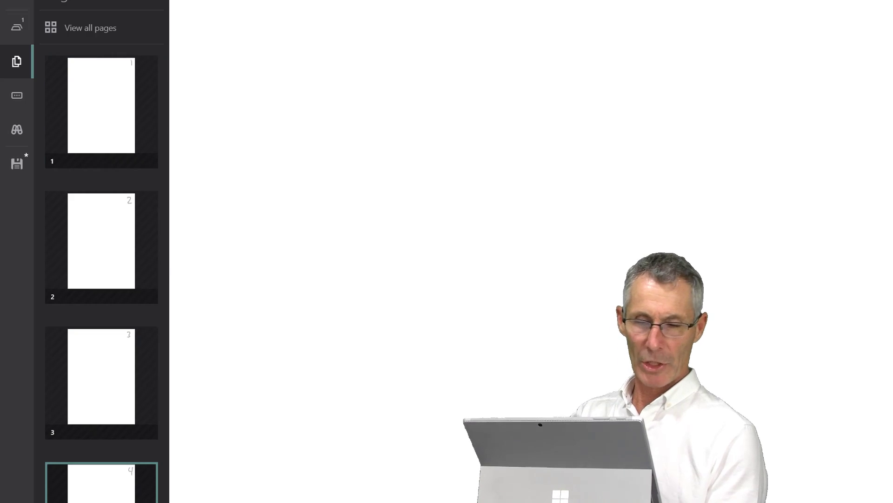
left_click(101, 111)
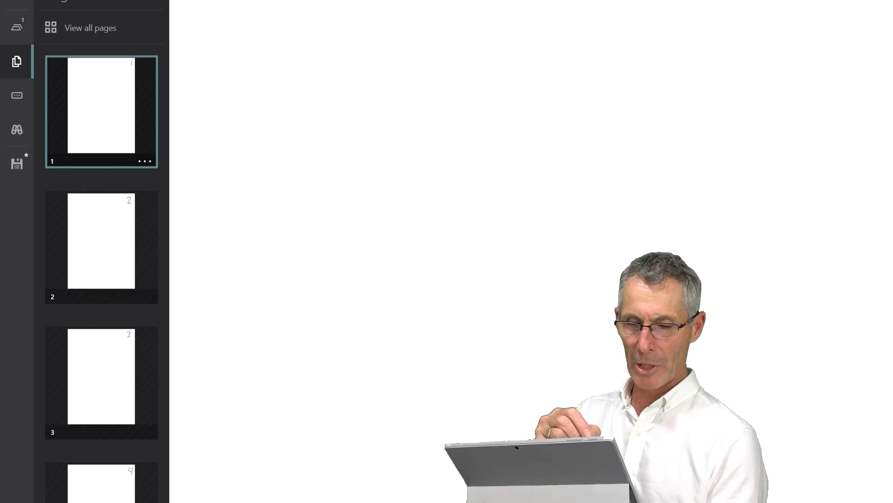
Insert one new A4 page after page 1 with Landscape orientation and a White background.
left_click(145, 161)
left_click(235, 78)
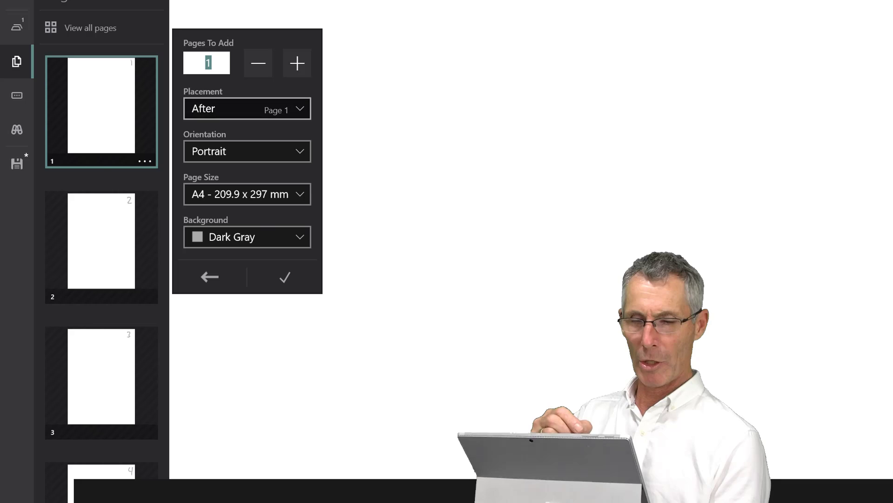
left_click(247, 108)
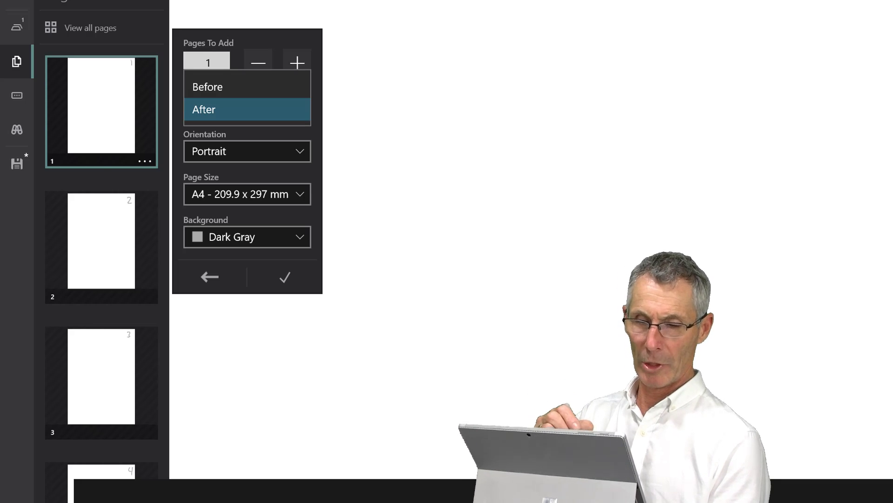
left_click(247, 110)
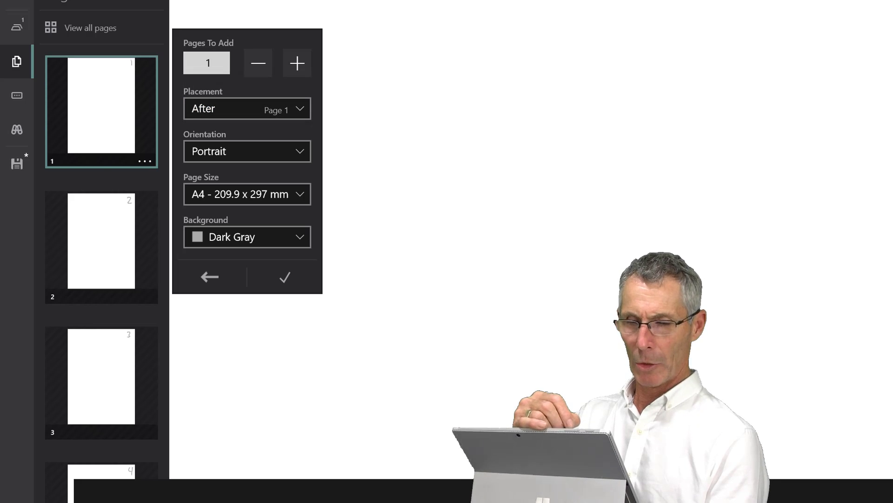
left_click(247, 151)
left_click(218, 150)
left_click(247, 151)
left_click(219, 174)
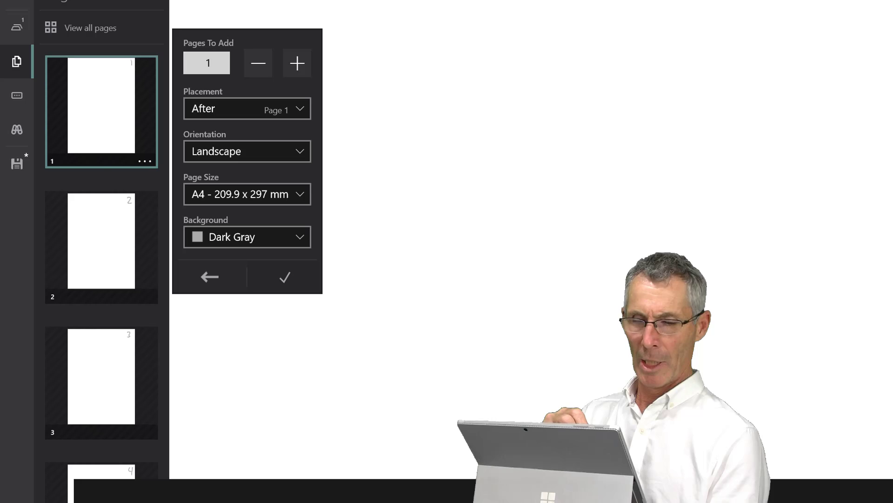
left_click(247, 237)
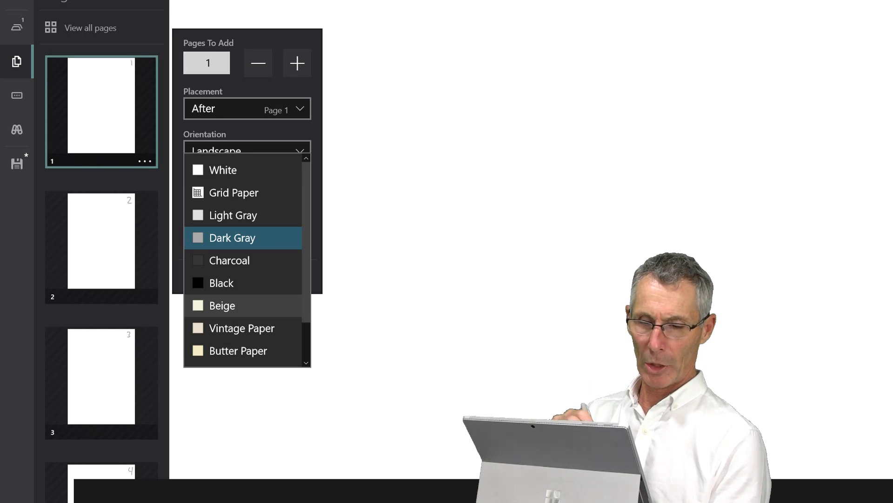
left_click(223, 170)
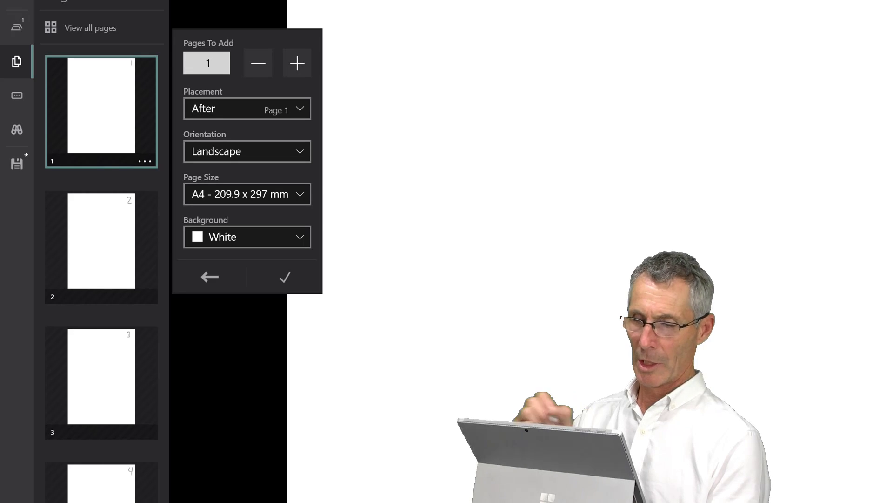
left_click(285, 278)
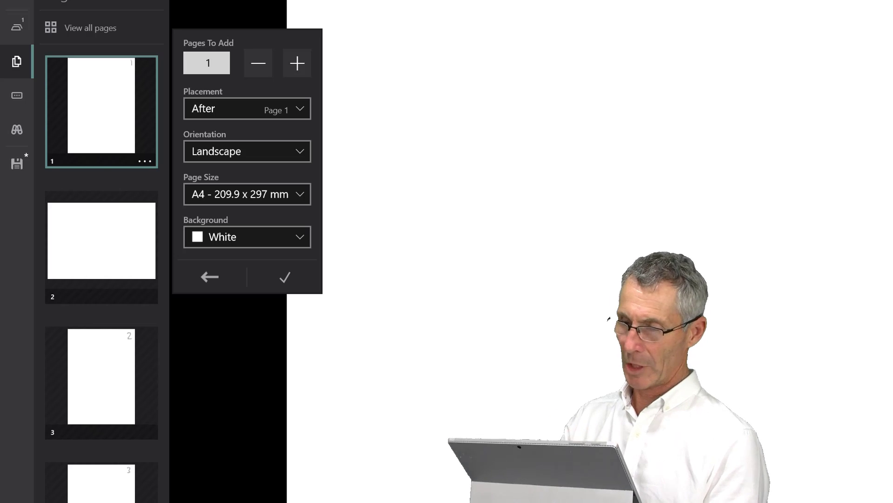
Look through the document to check the inserted landscape page and reopen the page thumbnails.
left_click(807, 268)
left_click(17, 61)
scroll(464, 251, "down", 2)
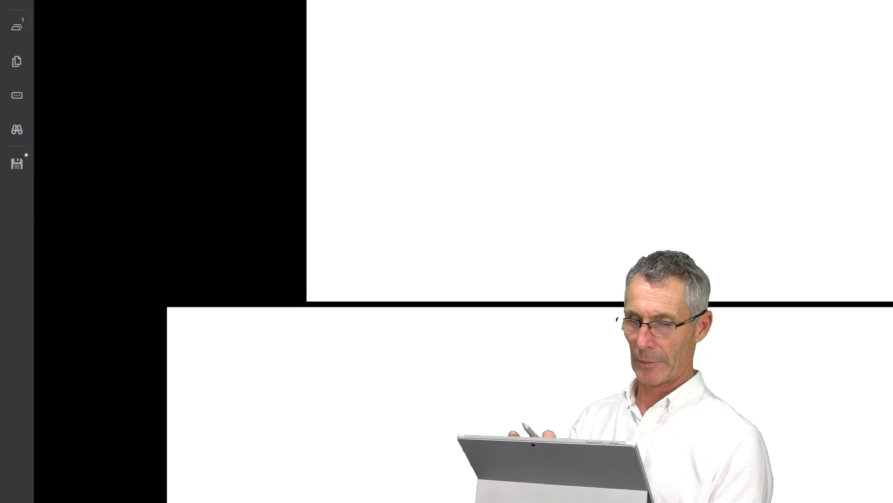
scroll(644, 251, "down", 3)
scroll(643, 251, "down", 15)
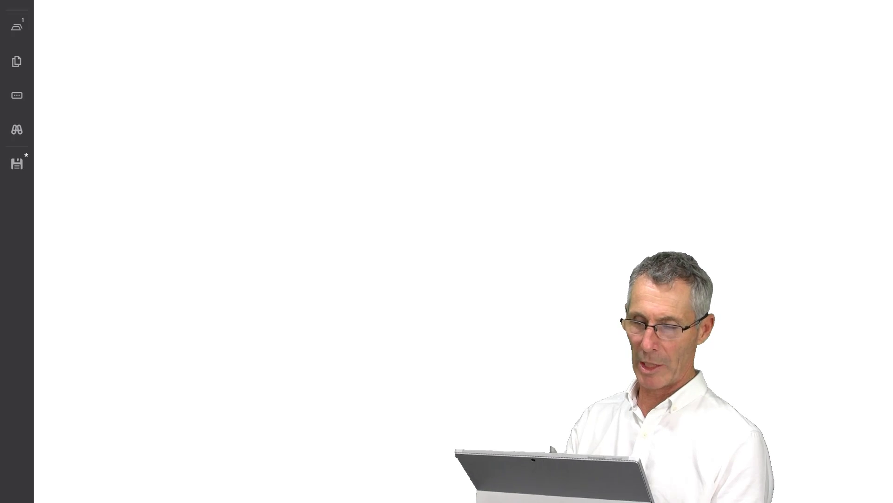
left_click(17, 62)
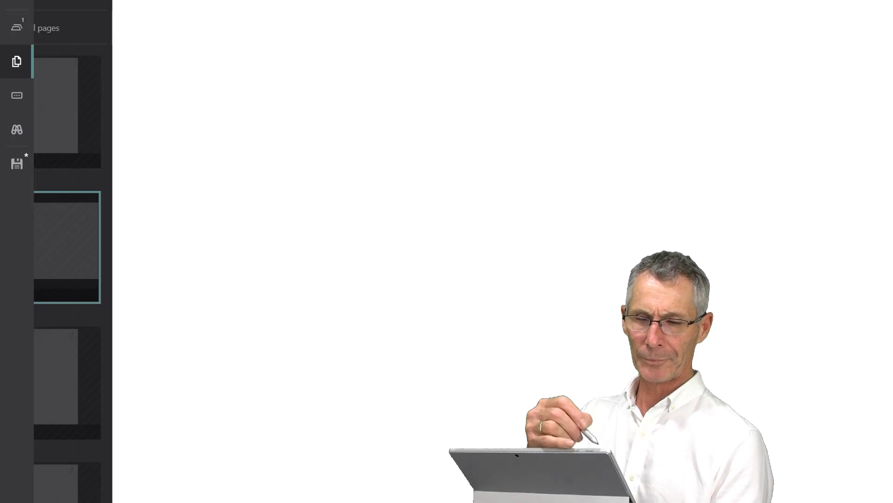